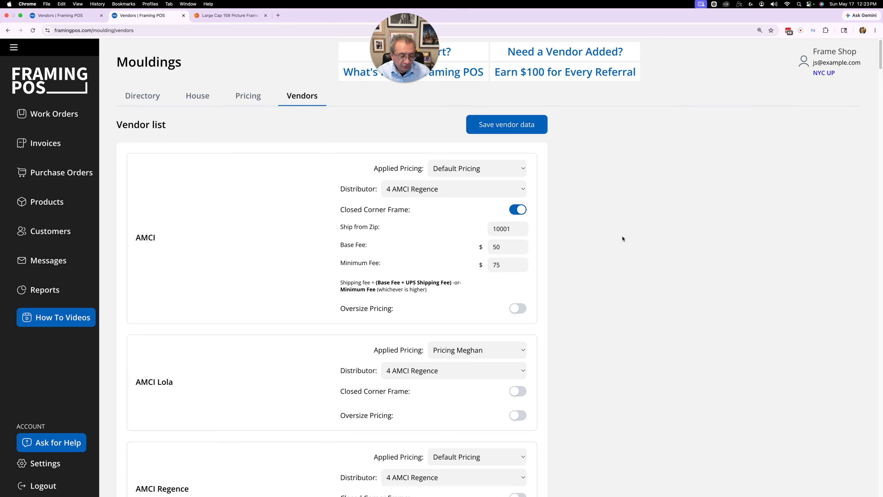
- Set the Vermont Hardwoods oversize Minimum Feet to 8
scroll(622, 239, down, 20)
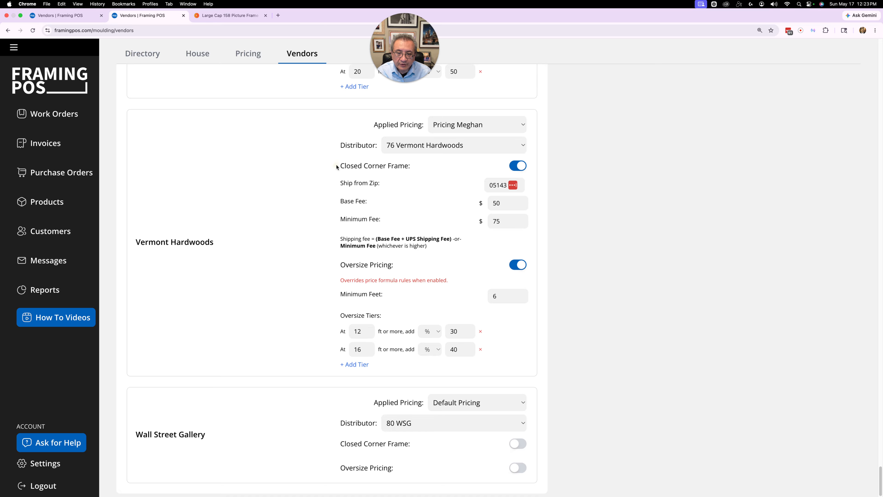
drag(337, 167, 415, 170)
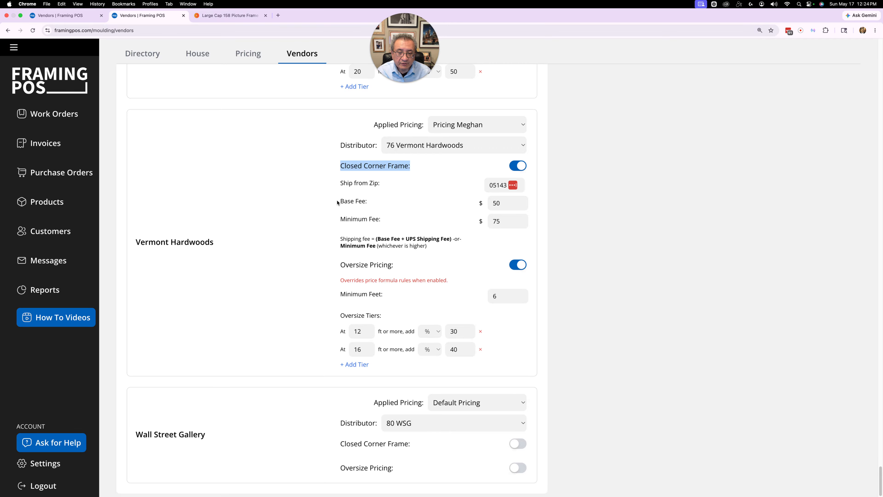
drag(343, 239, 377, 239)
click(432, 240)
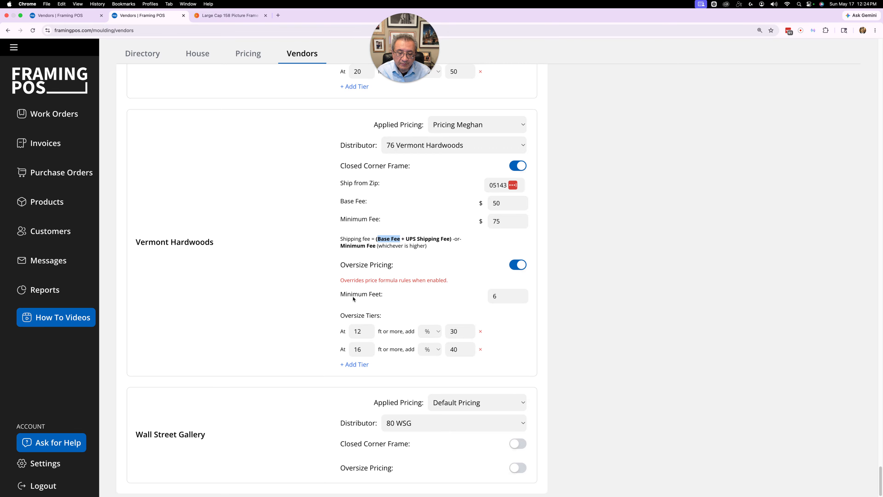
double_click(495, 296)
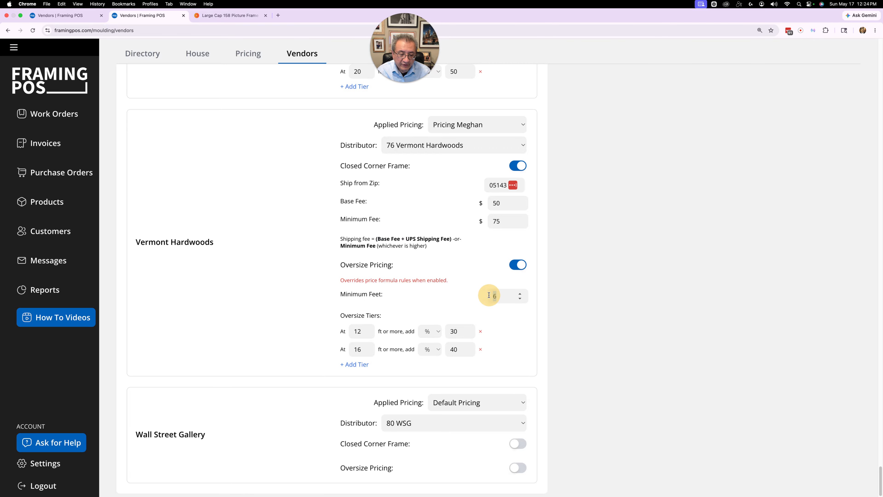
text(8)
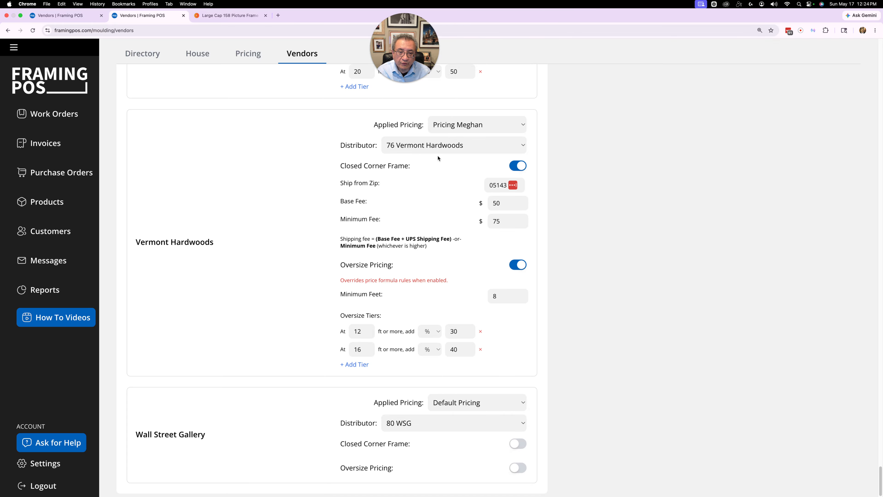
- Add a third Vermont Hardwoods oversize tier: at 20 ft or more, add 50 %
drag(372, 126, 429, 128)
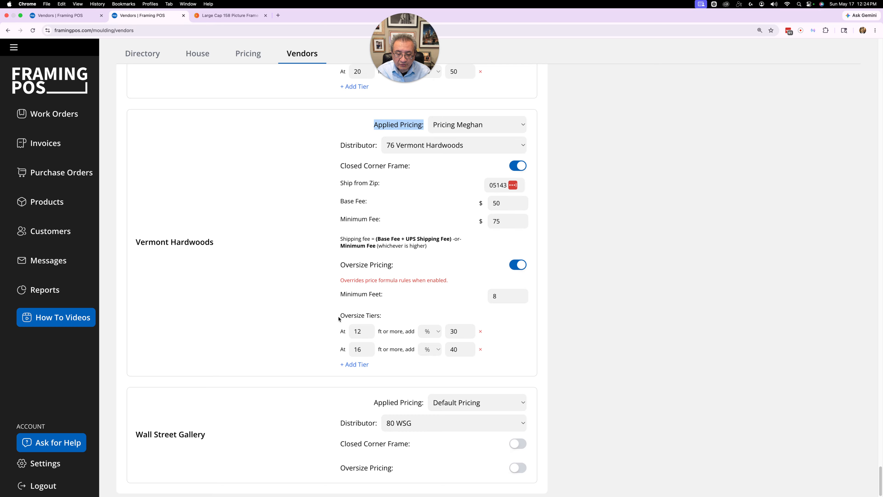
double_click(358, 331)
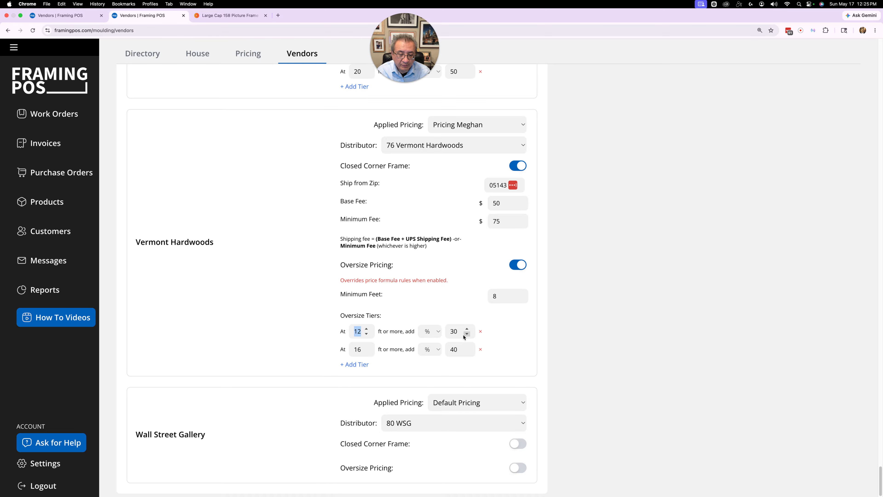
double_click(360, 350)
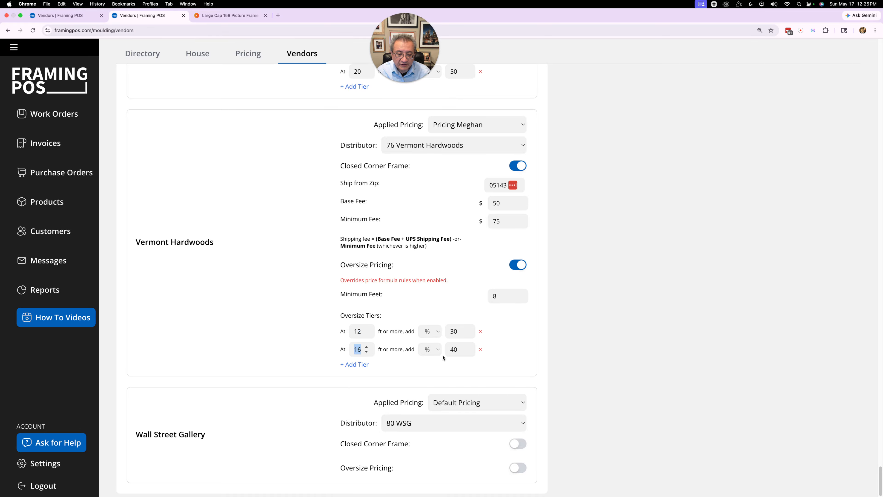
click(355, 364)
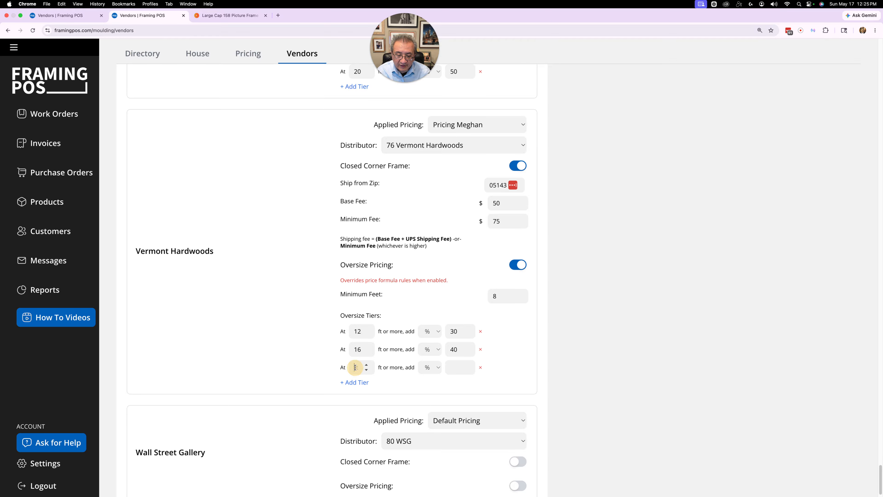
click(355, 366)
text(20)
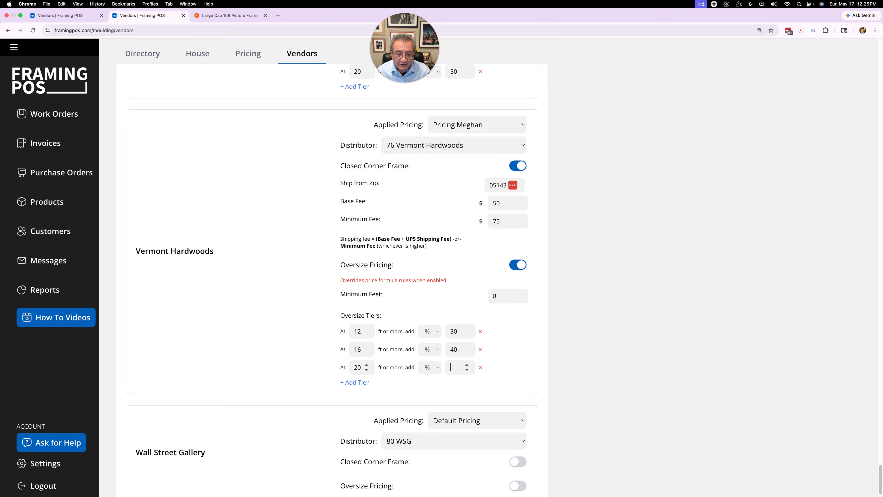
text(50)
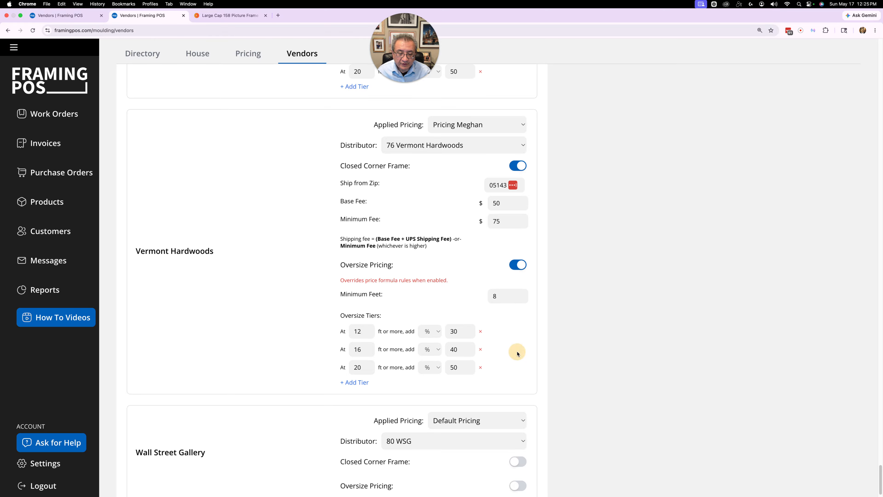
- Save the vendor data
scroll(507, 351, down, 1)
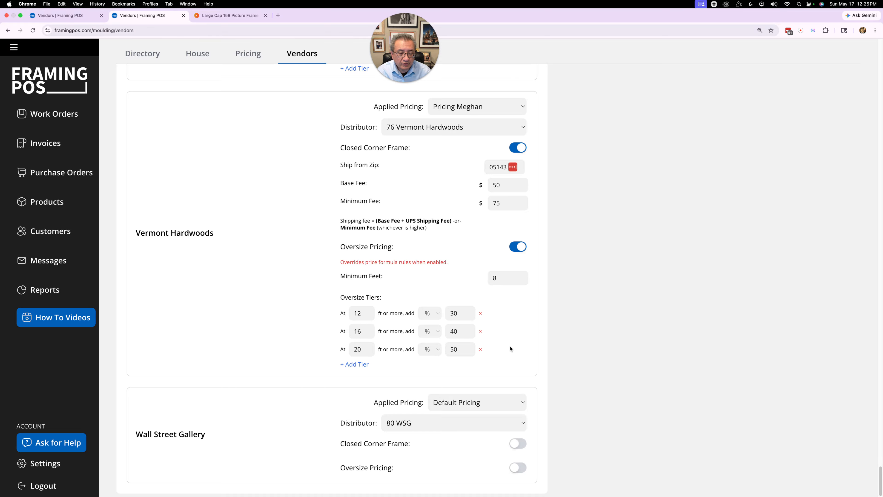
scroll(511, 348, up, 20)
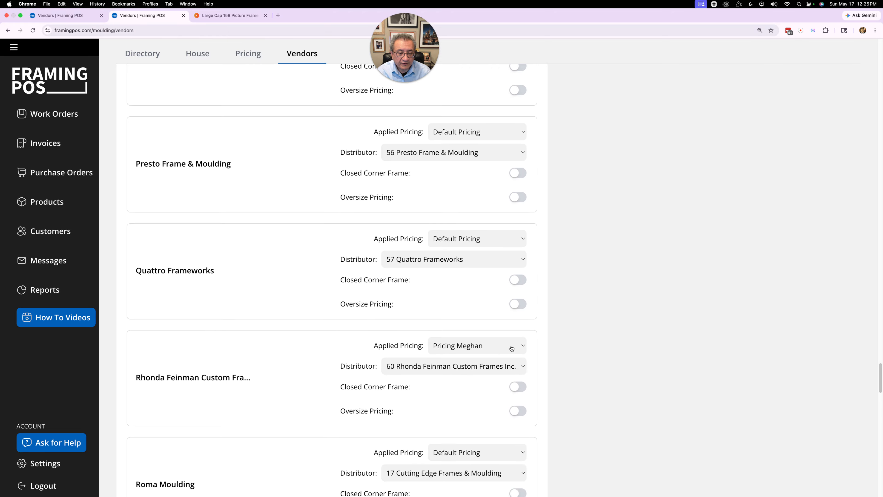
scroll(583, 330, up, 20)
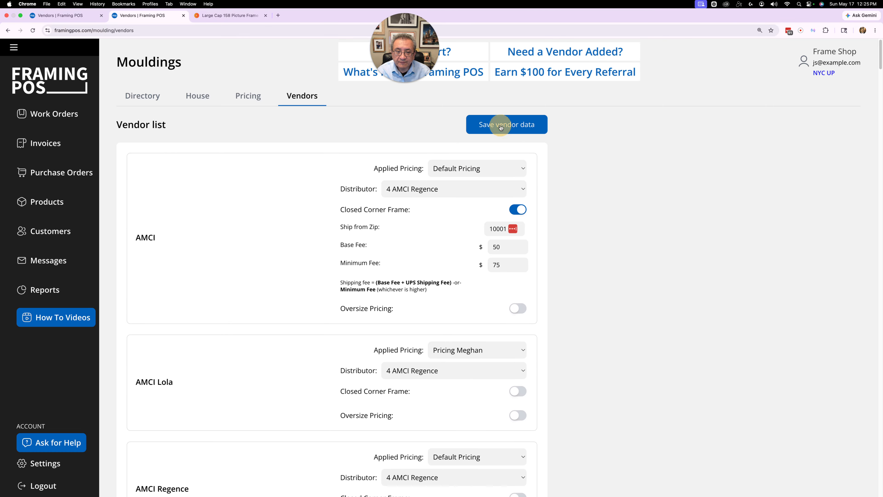
click(492, 132)
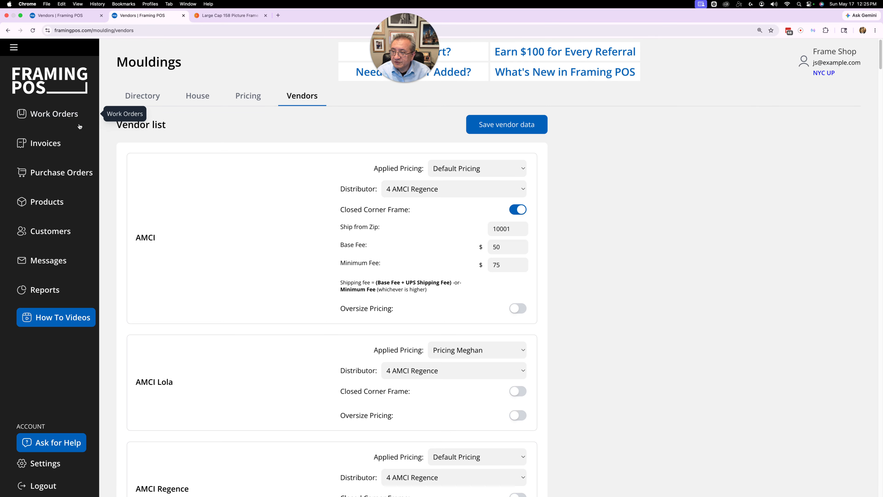
- Start a new work order and enter the description Poster
click(52, 115)
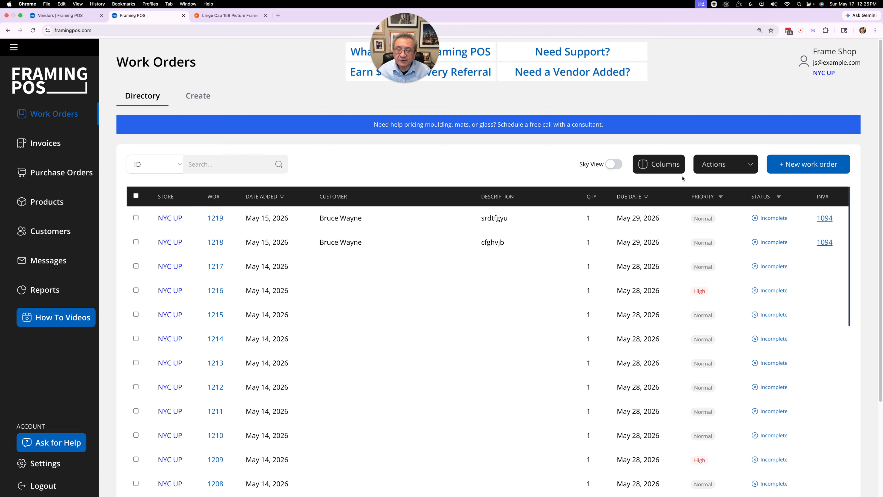
click(795, 168)
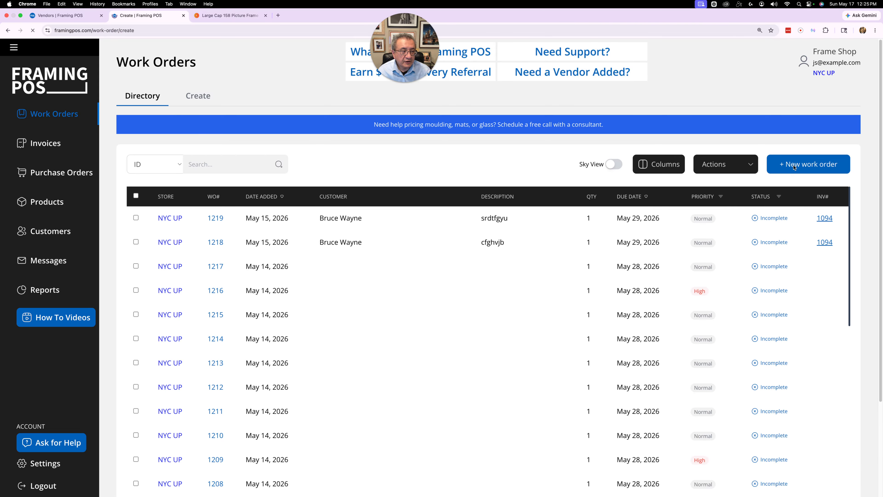
click(230, 333)
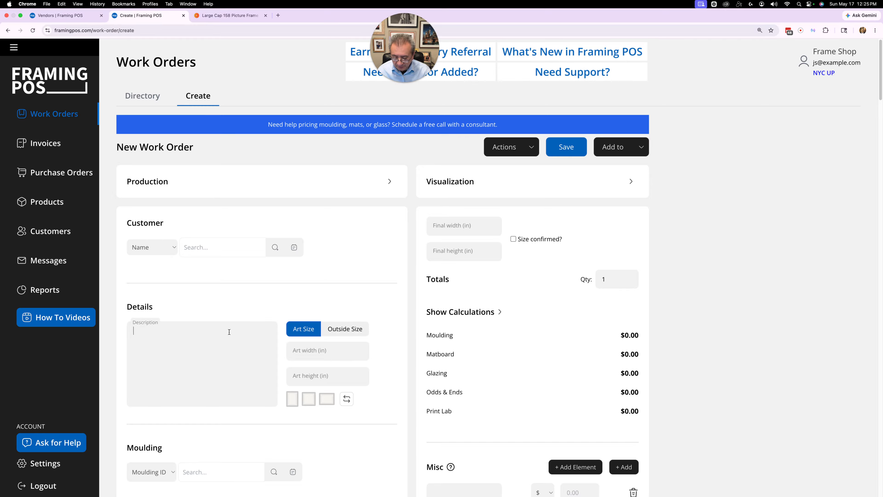
text(Diploma)
key(super+a)
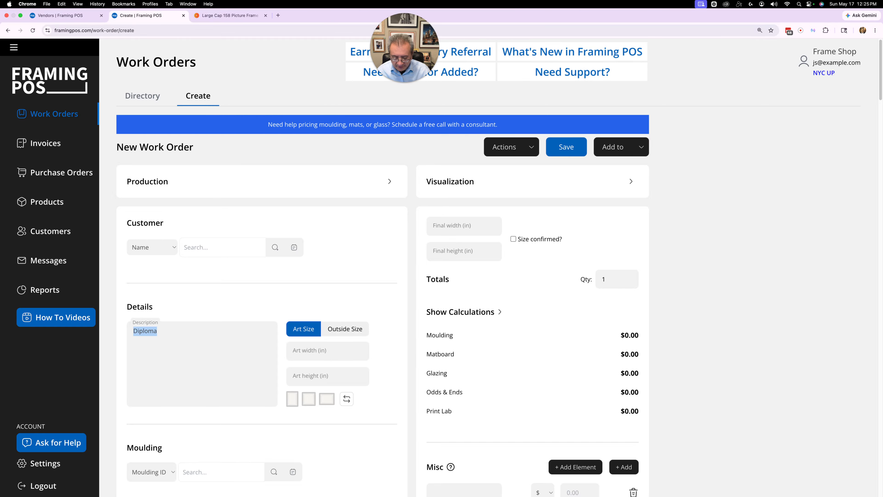
text(Poster)
- Set the art width to 11 and art height to 14 inches
key(Tab)
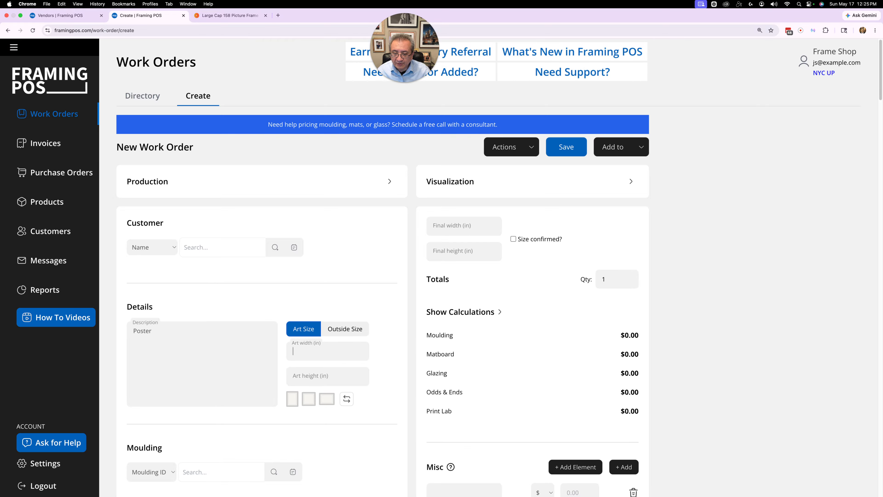
text(11)
key(Tab)
text(14)
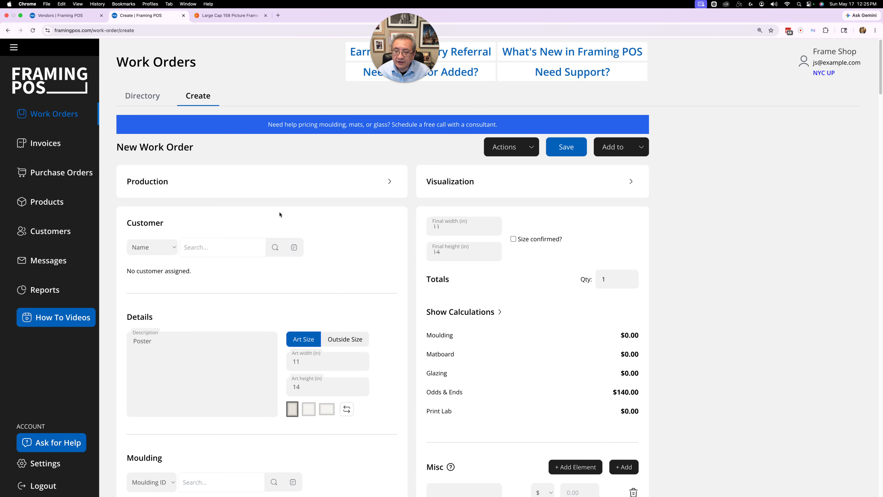
- Check the Large Cap 158 product number on the vendor's page and search the work order moulding for FC-158
click(225, 16)
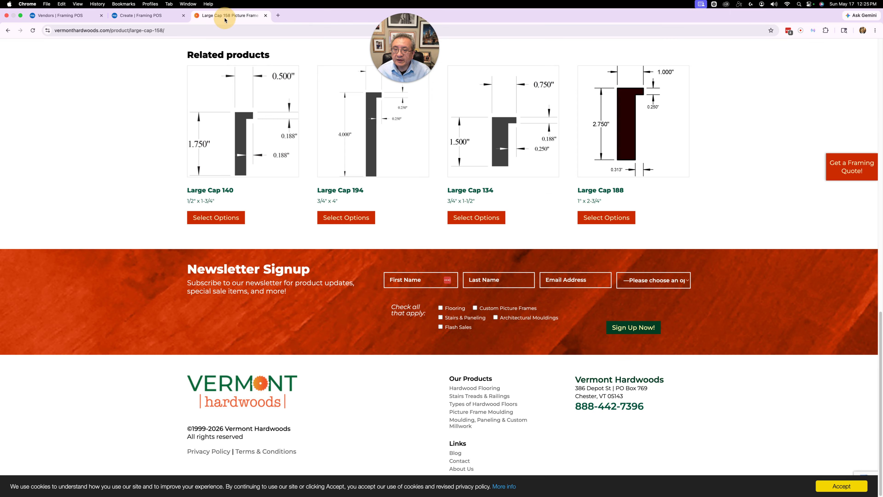
scroll(364, 212, up, 15)
scroll(398, 214, up, 2)
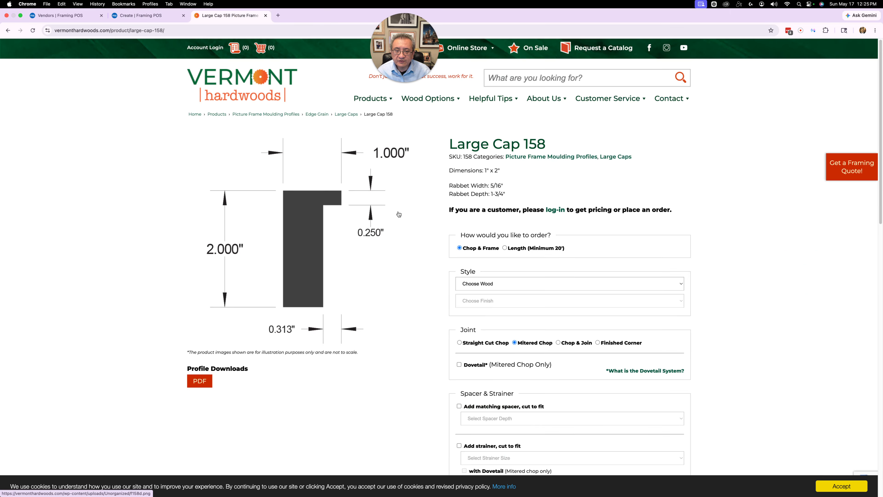
click(525, 145)
drag(525, 146, 553, 144)
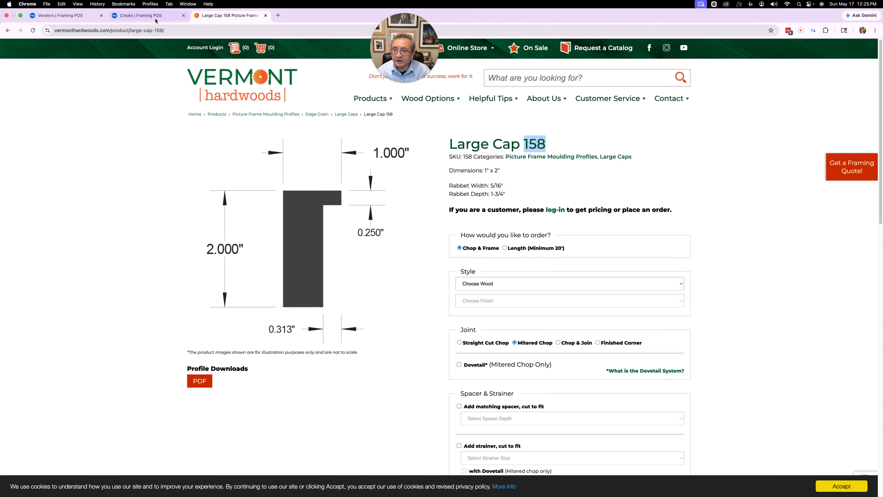
click(146, 16)
click(217, 193)
scroll(209, 313, down, 5)
click(190, 289)
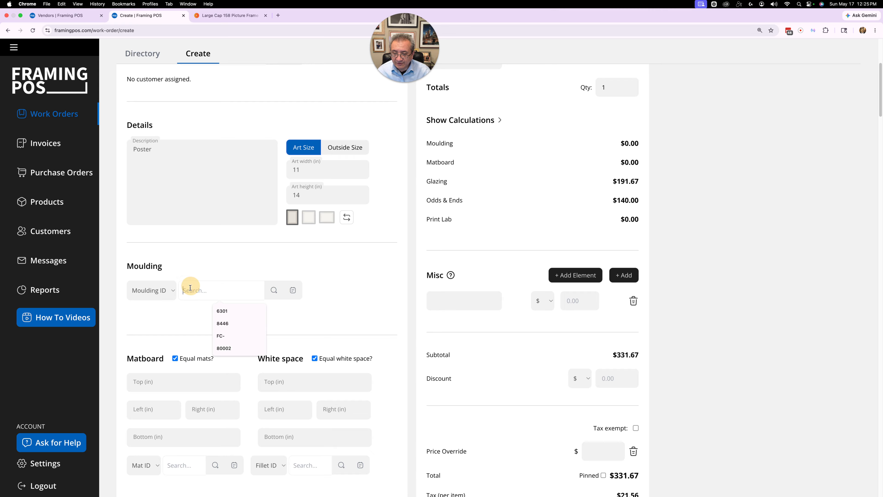
text(FC-158)
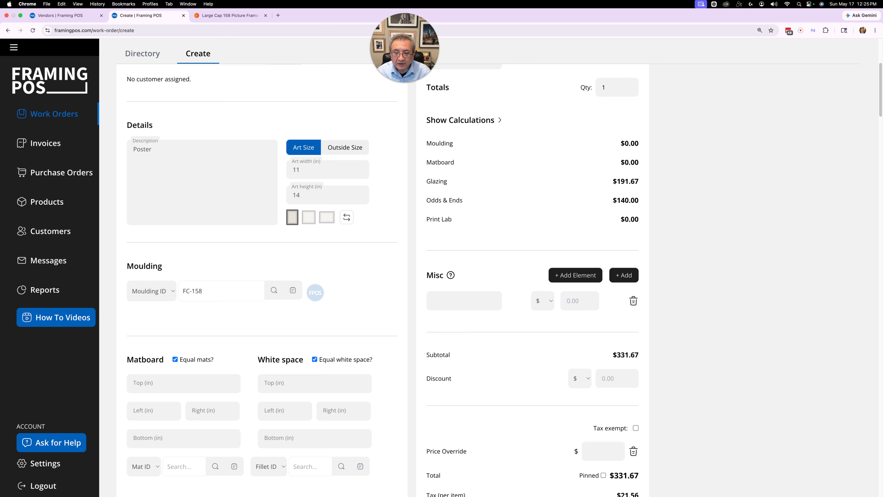
- Choose the Vermont Hardwoods moulding FC-158AF, FC Oil & Wax #158 Ash, from the moulding list
click(289, 297)
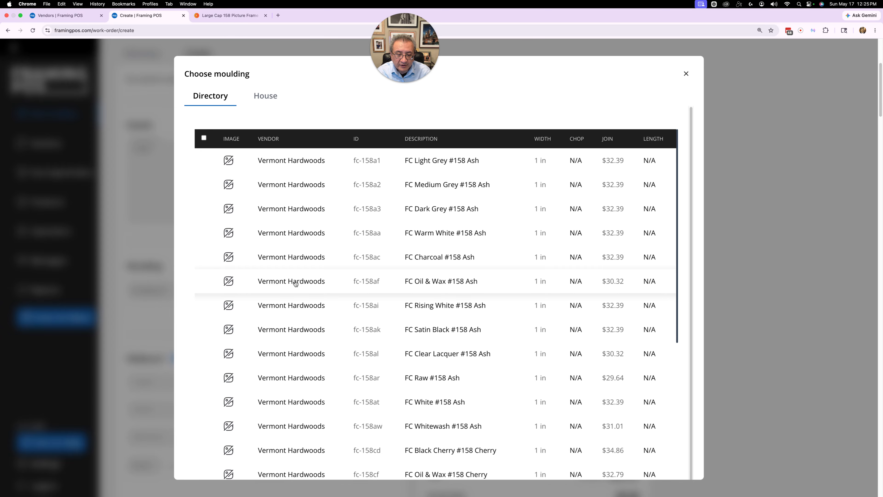
click(278, 282)
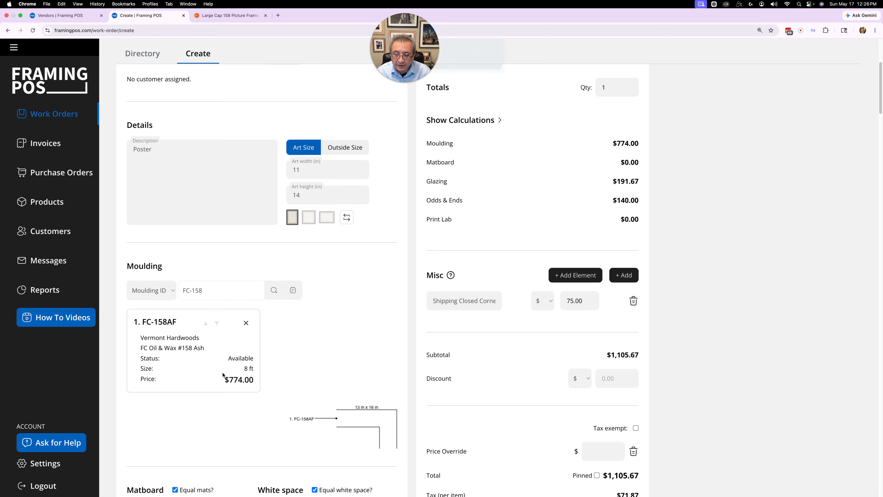
drag(416, 36, 322, 30)
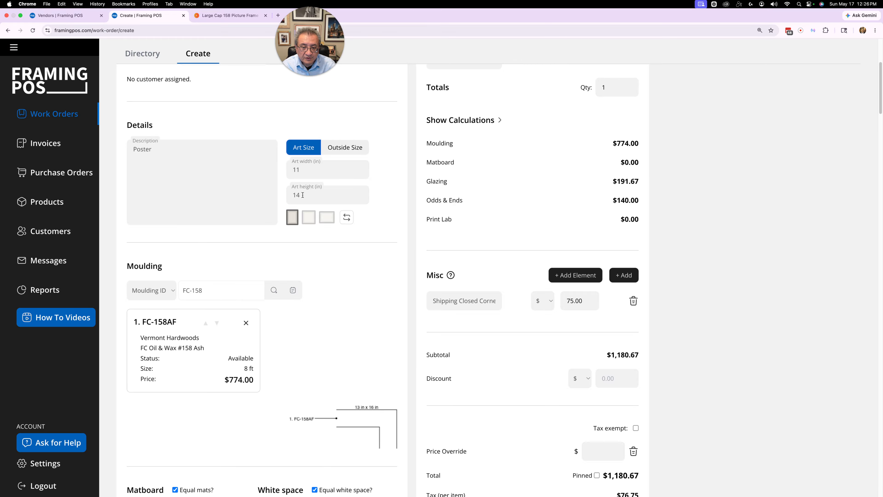
- Change the art size to 30 by 40 inches
double_click(297, 170)
text(30)
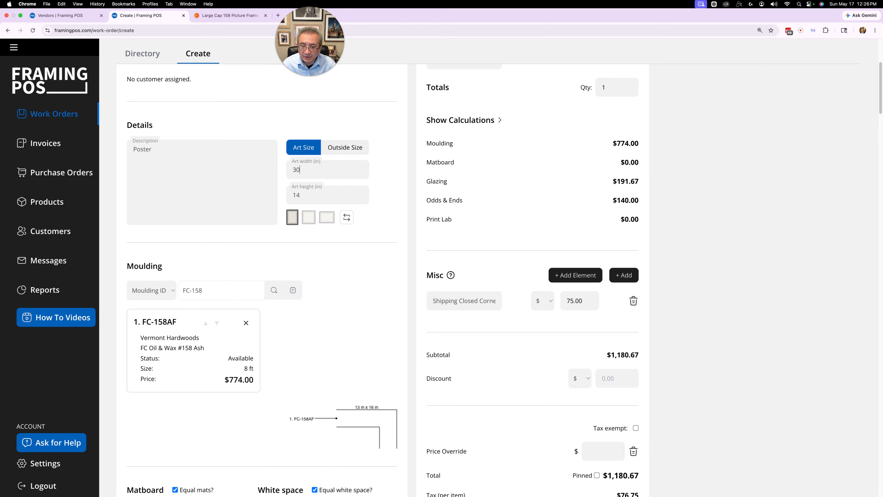
key(Tab)
text(40)
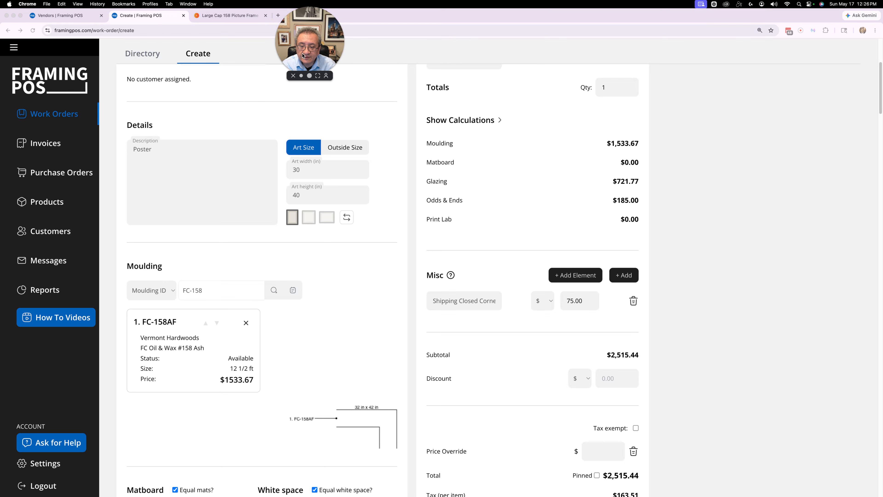
- Update the Shipping Closed Corner misc charge so the closed corner frame shipping cost is reapplied
click(249, 269)
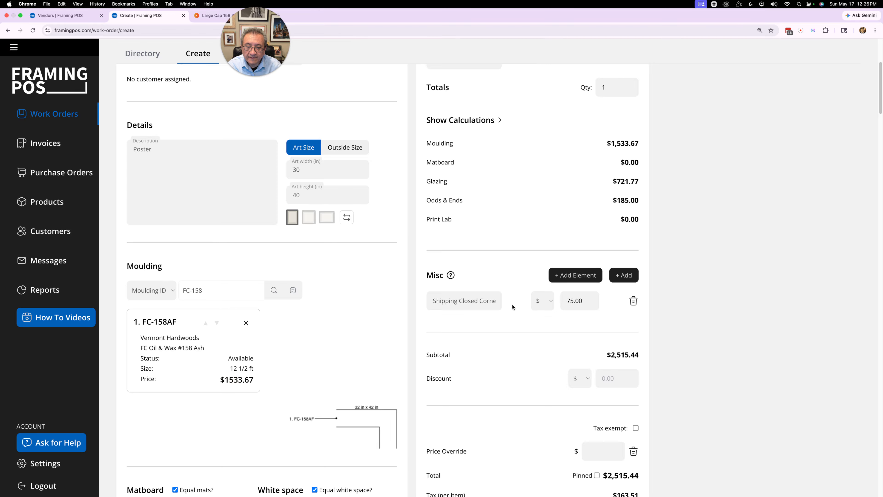
click(579, 300)
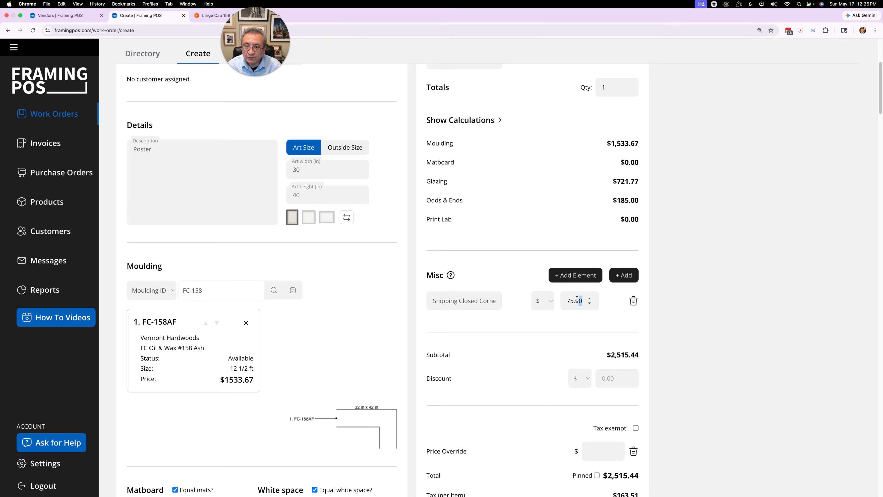
click(579, 296)
double_click(579, 296)
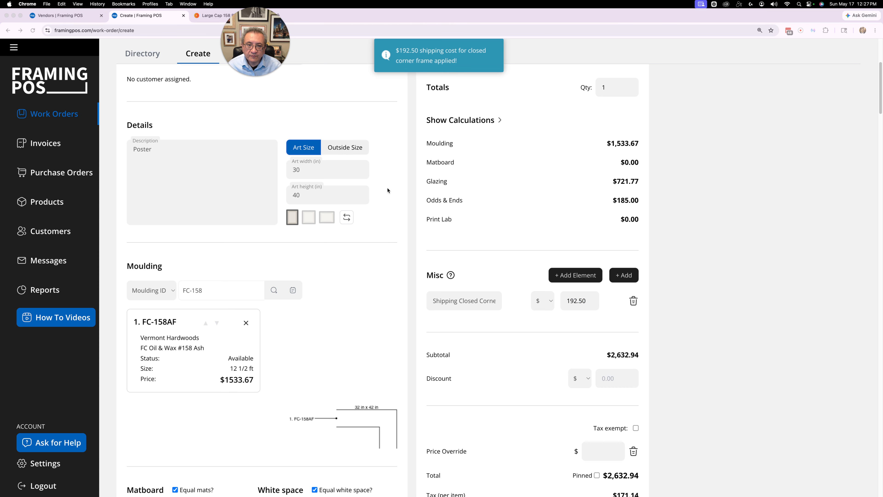
click(569, 301)
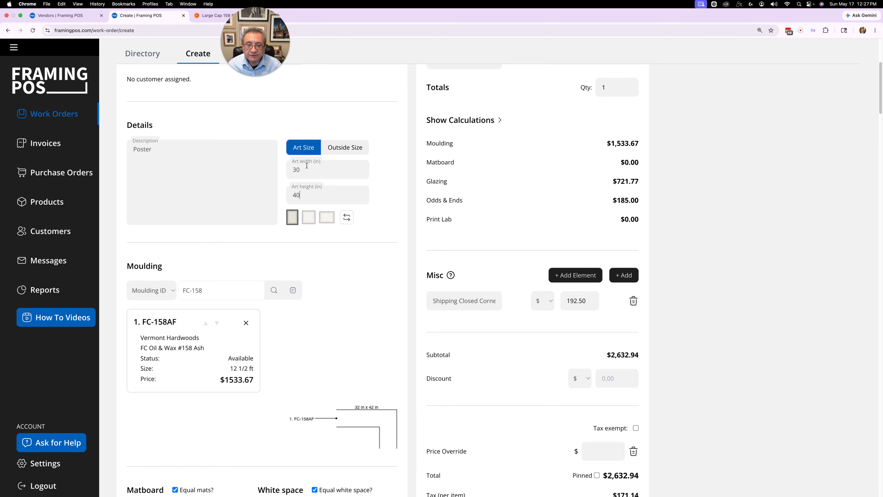
- Change the art size to 36 by 48 inches
drag(301, 167, 289, 168)
text(364)
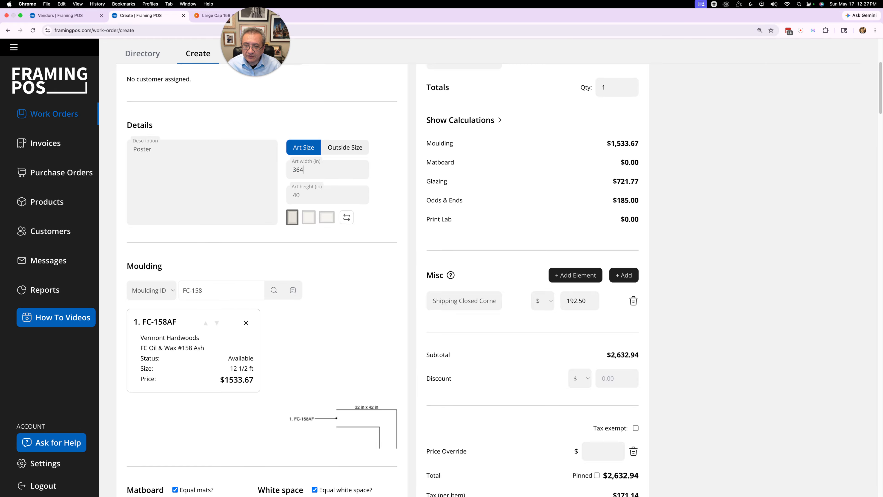
key(BackSpace)
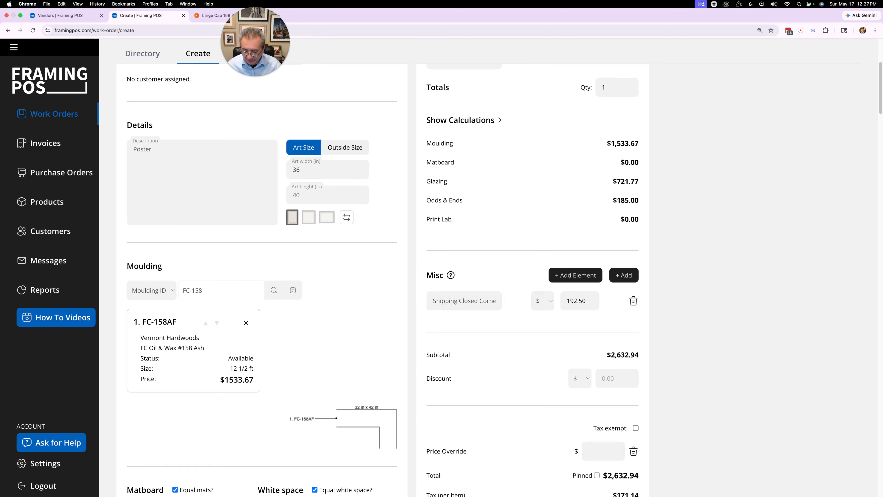
key(Tab)
text(48)
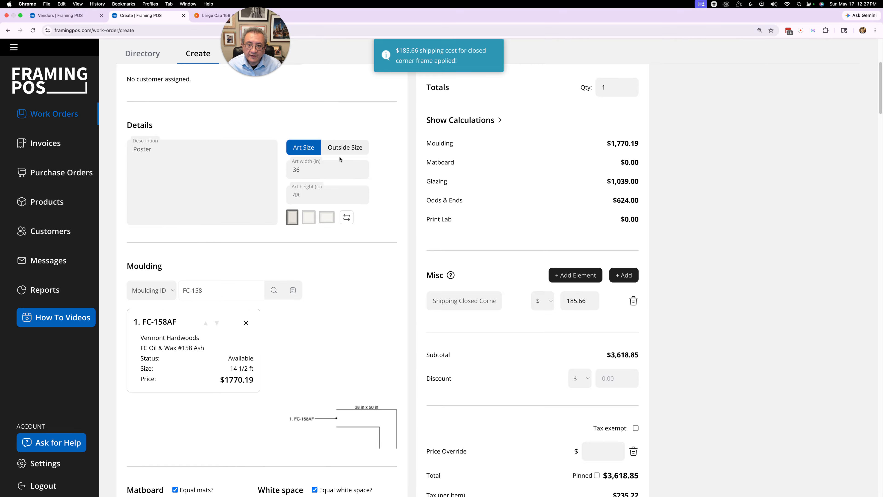
- Expand the pricing calculations and examine the moulding's oversize charge breakdown
click(567, 302)
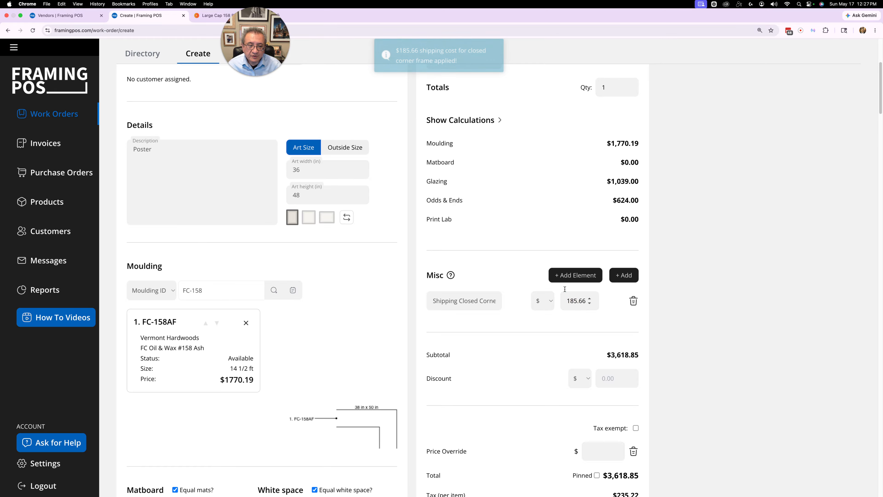
click(486, 121)
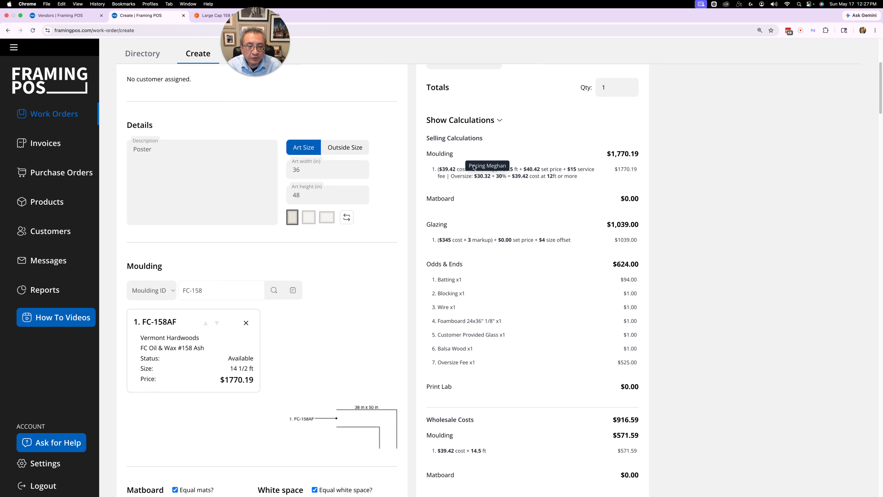
mouse_move(457, 179)
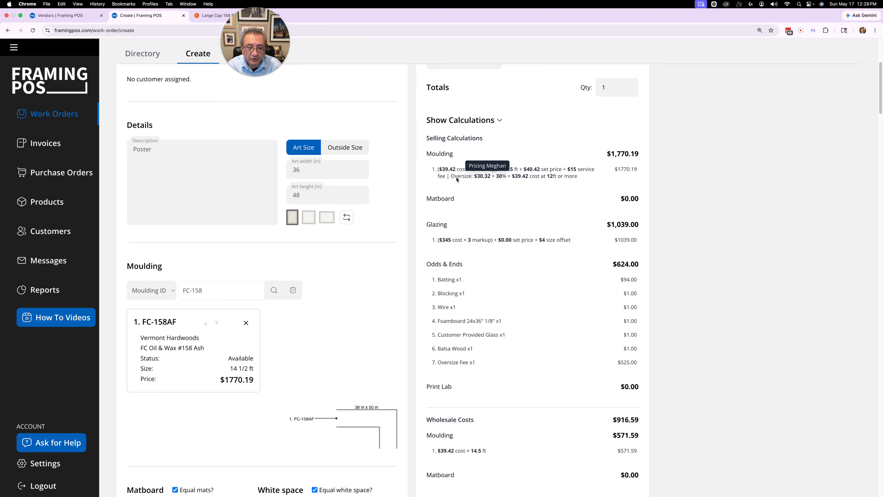
drag(451, 178, 588, 185)
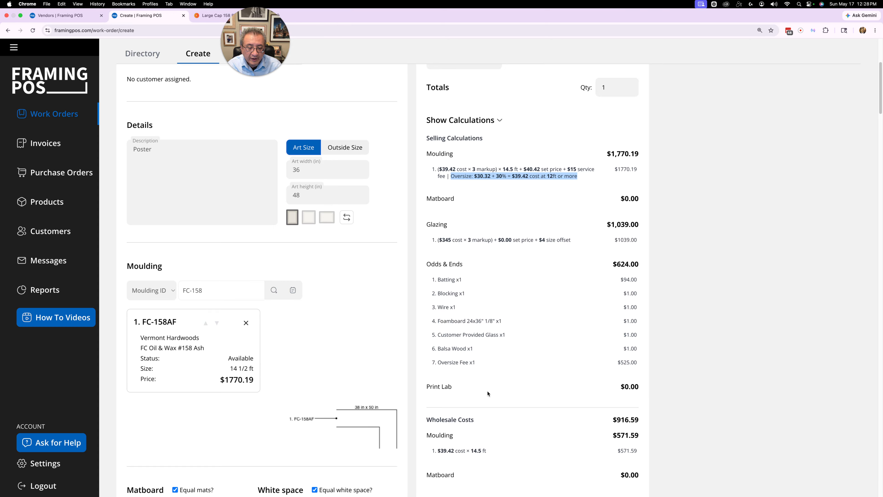
- Open the Shipping Closed Corner misc charge amount for editing
scroll(488, 393, down, 7)
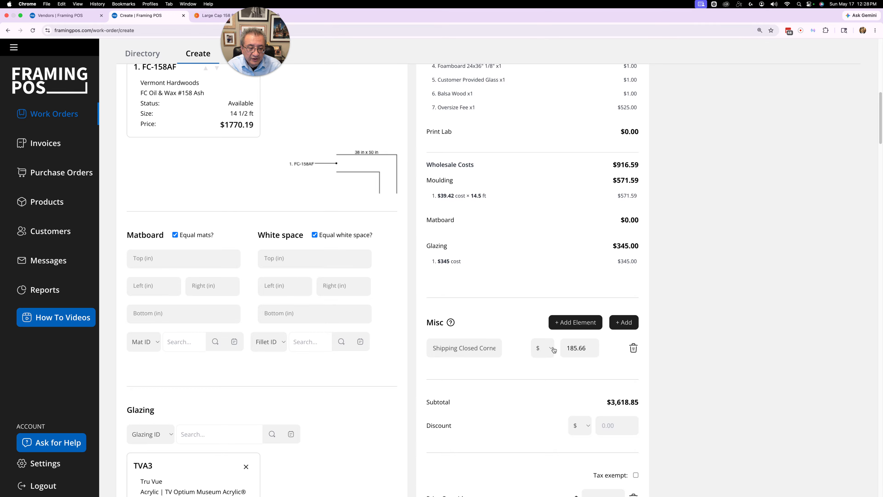
double_click(577, 348)
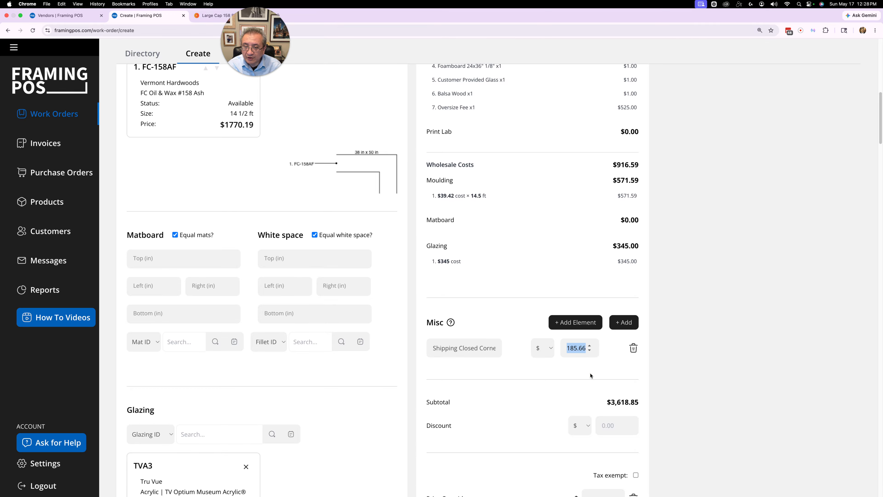